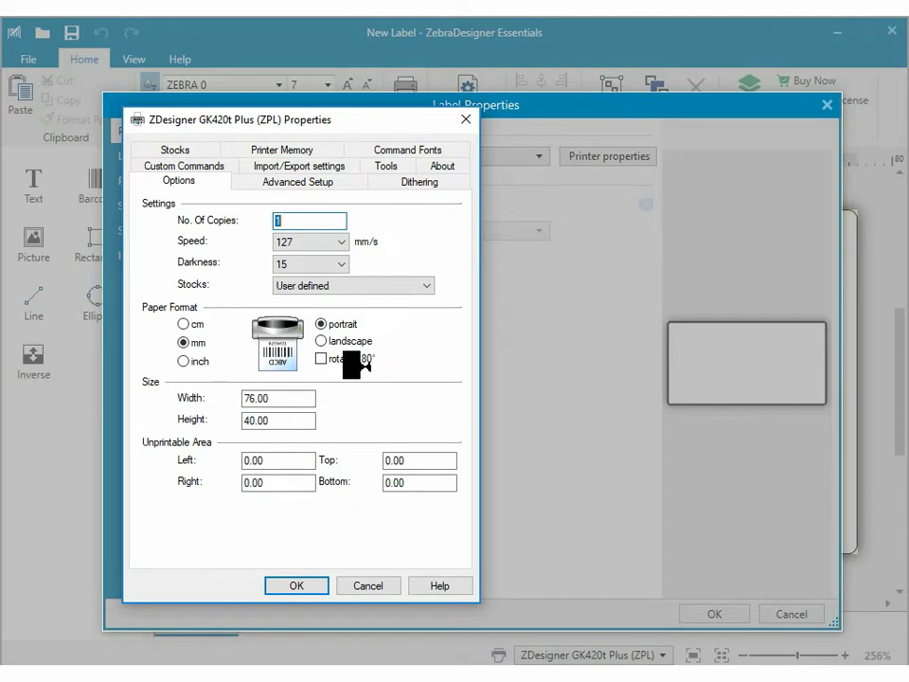
Set the label width to 30 mm in the printer properties, review the label dimensions and paper settings, and apply the label properties
double_click(270, 398)
type("30")
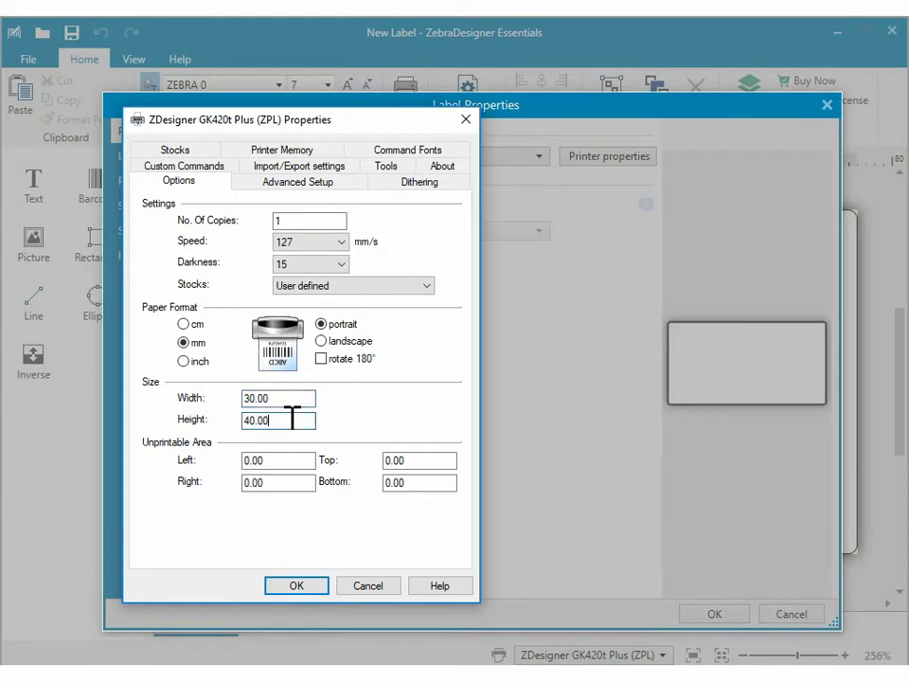
left_click(298, 586)
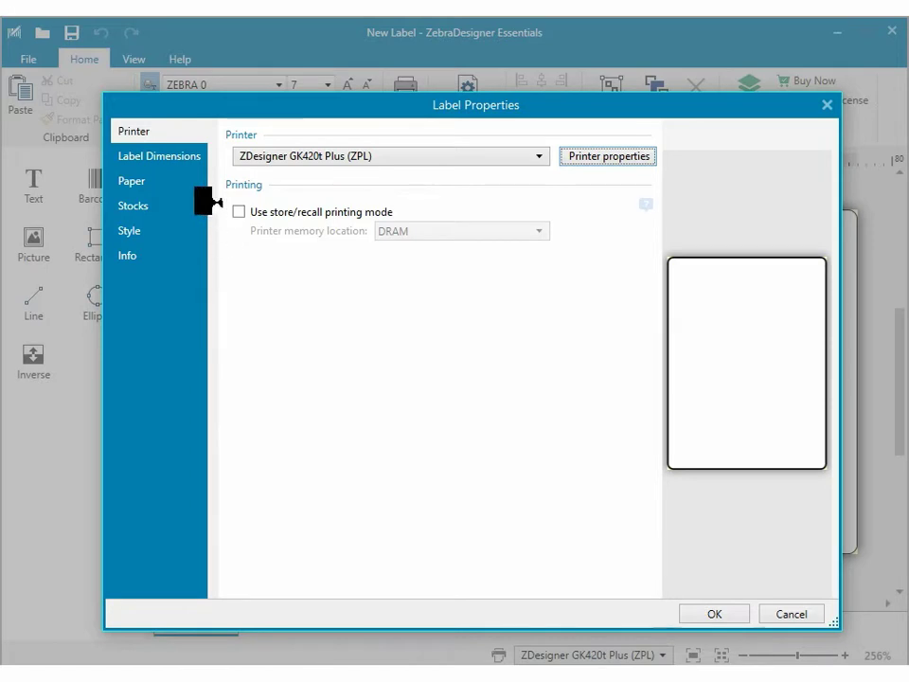
left_click(177, 157)
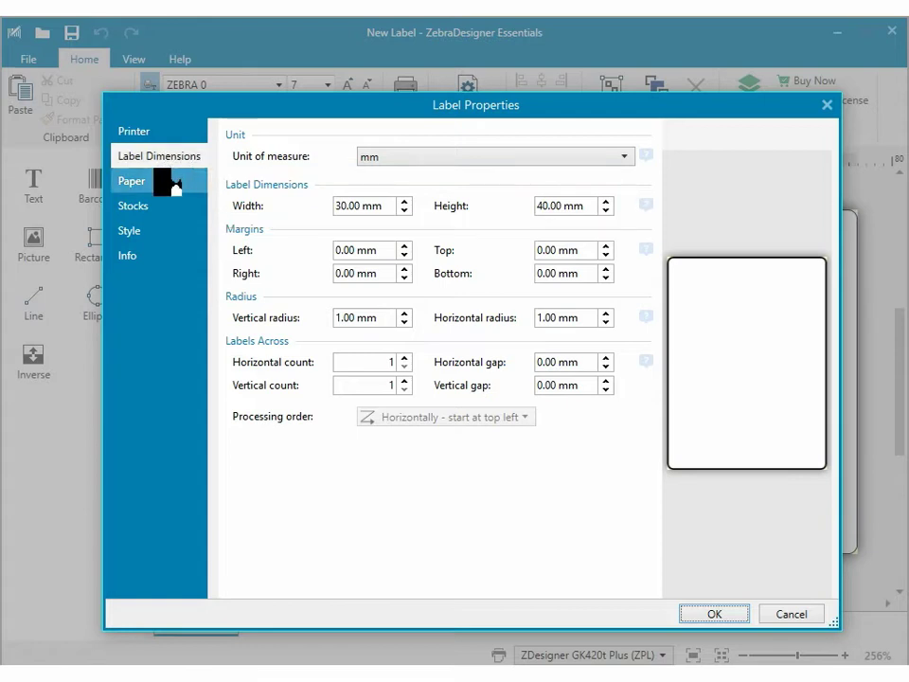
left_click(173, 182)
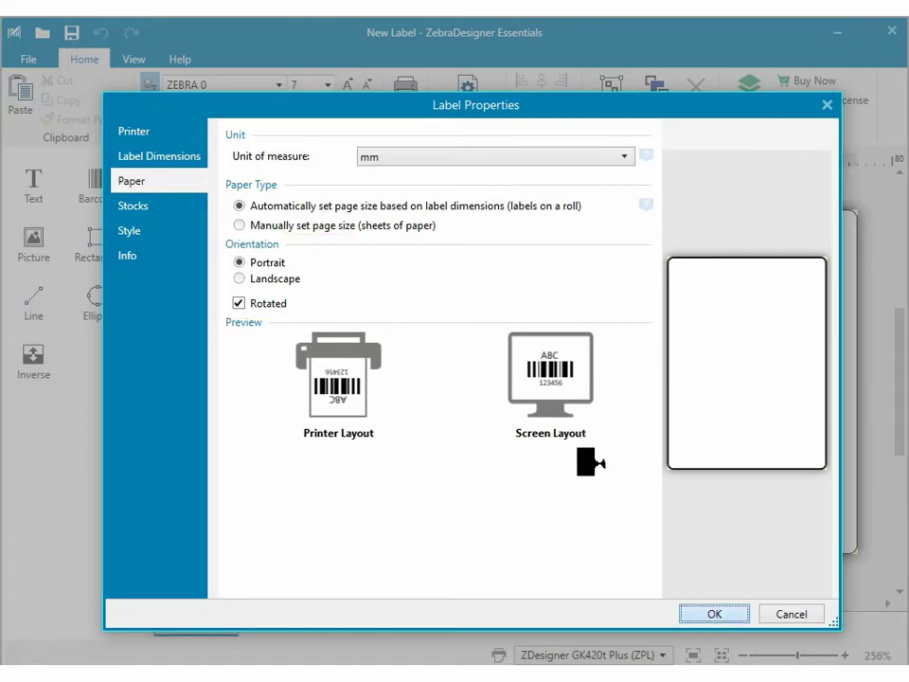
key("Return")
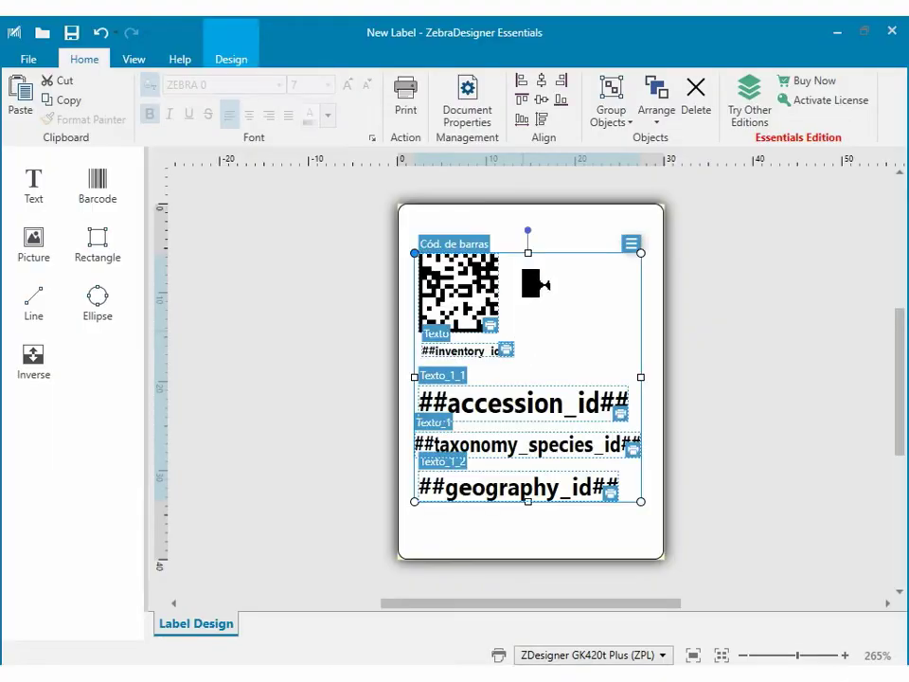
Deselect the label objects and save the label design on the Desktop as Label_30_40_mm.nlbl
left_click(568, 219)
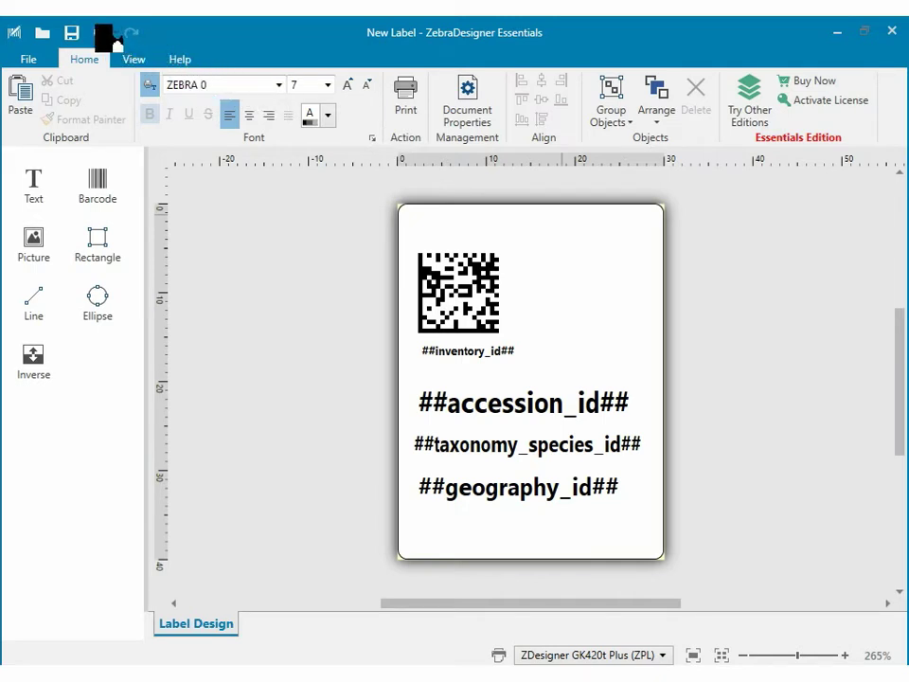
left_click(71, 33)
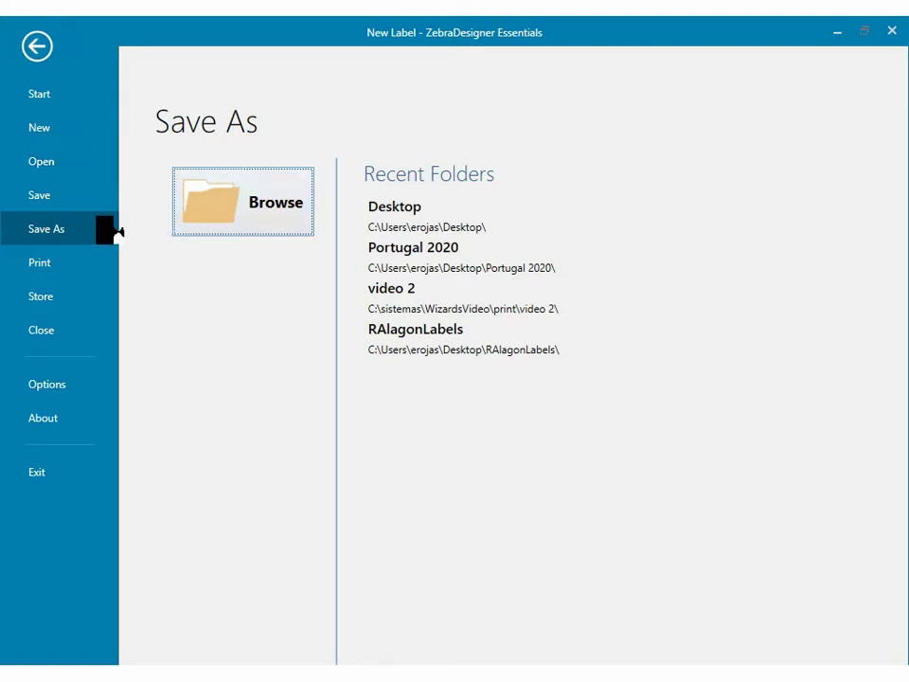
left_click(206, 225)
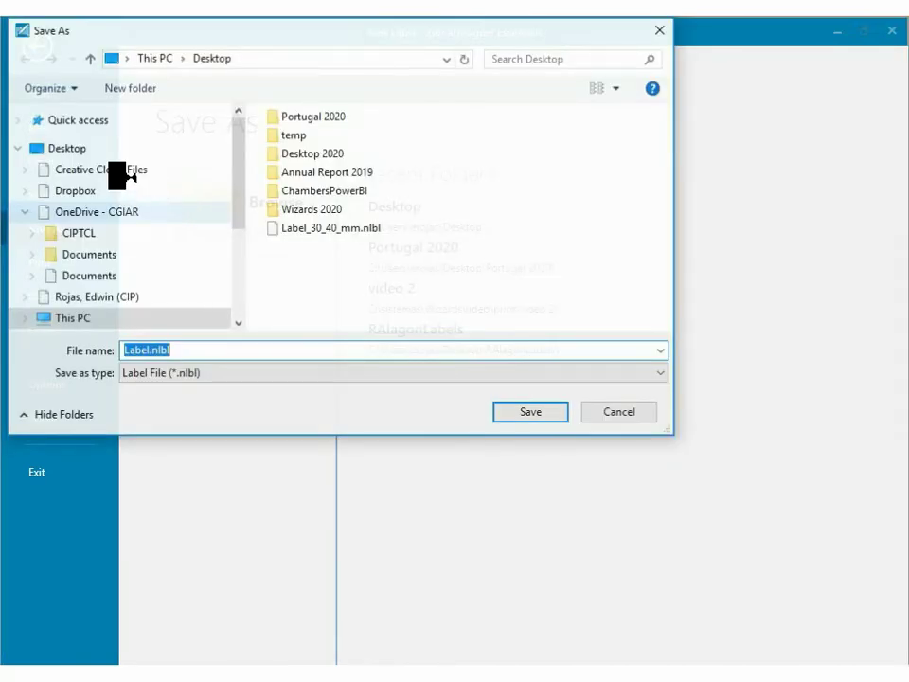
left_click(70, 150)
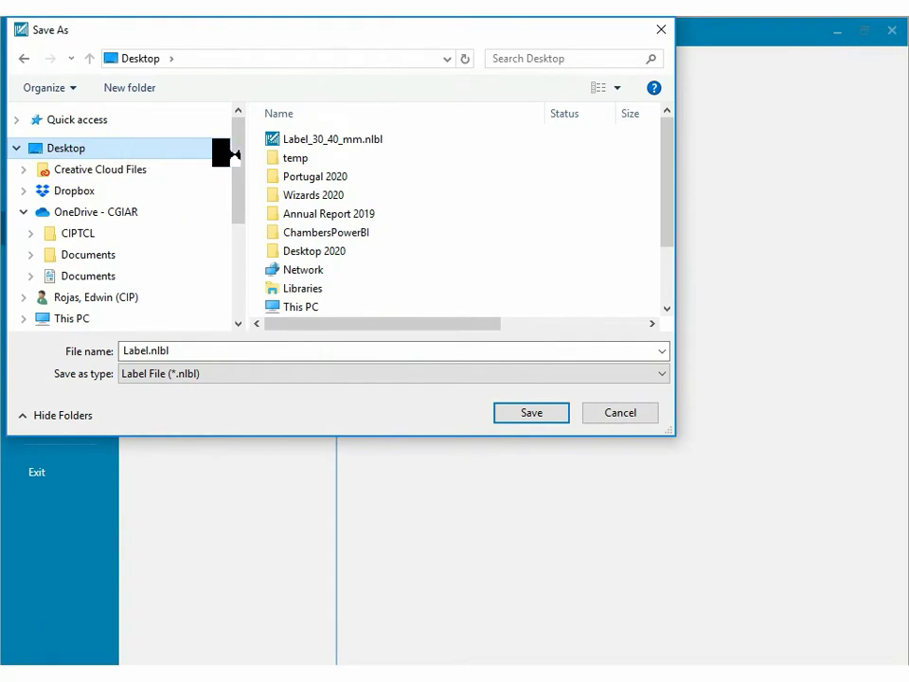
left_click(336, 143)
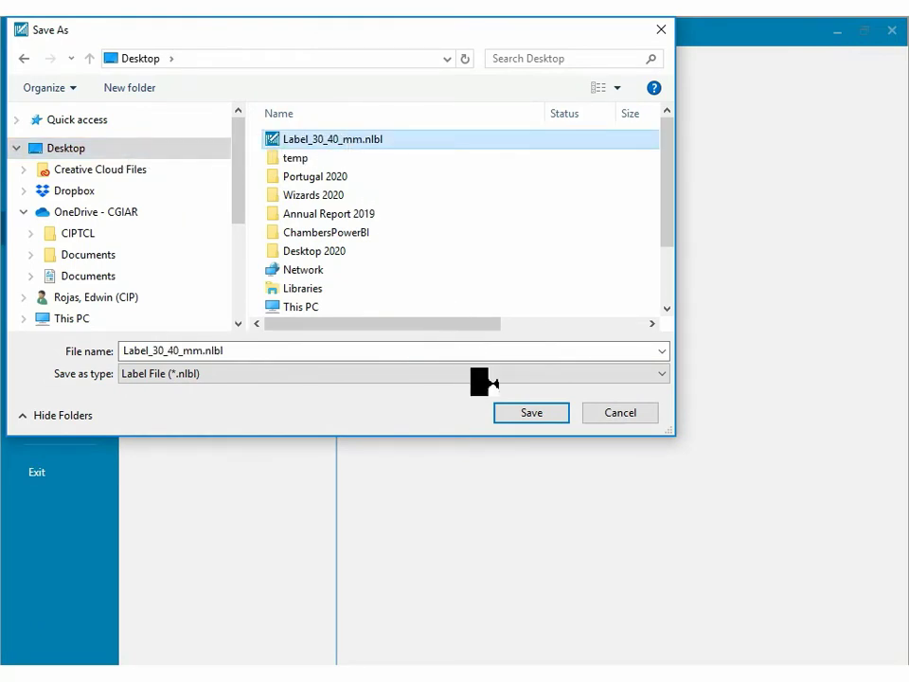
left_click(528, 414)
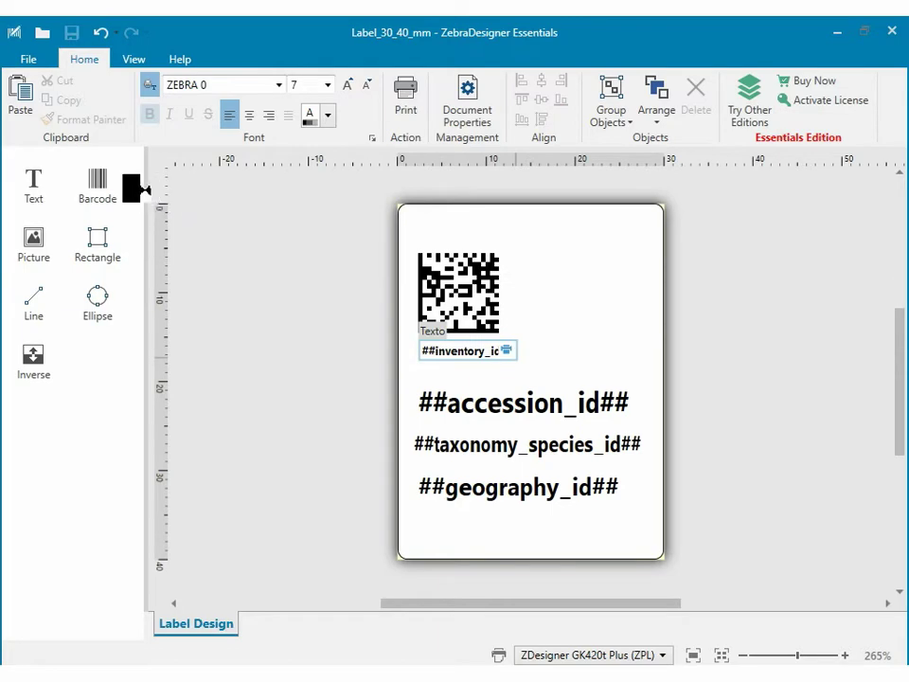
Print the label to a file on the Desktop named Label_30_40_mm.prn
left_click(28, 61)
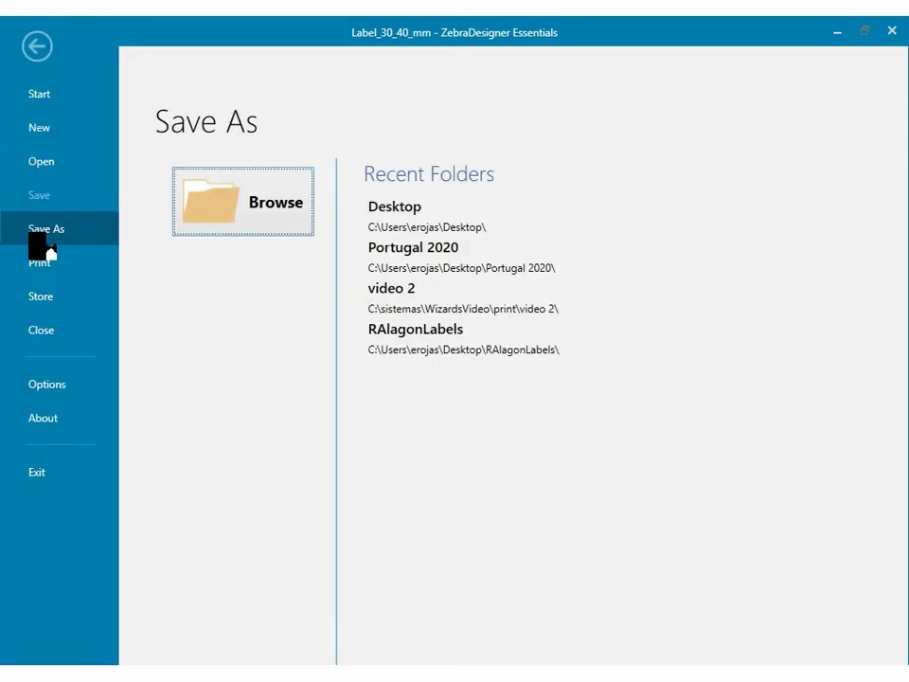
left_click(48, 263)
left_click(145, 233)
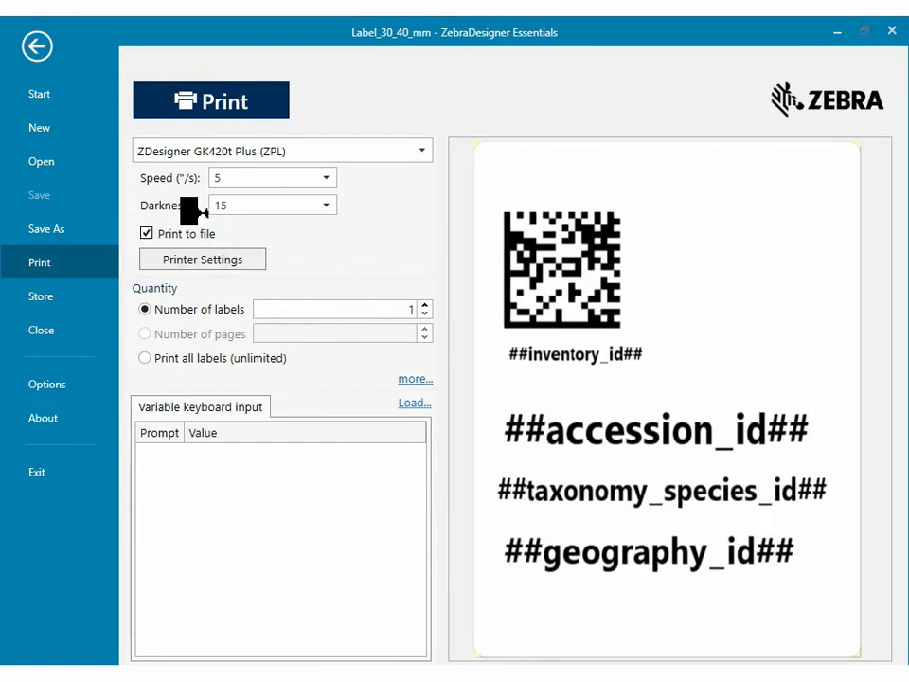
left_click(244, 103)
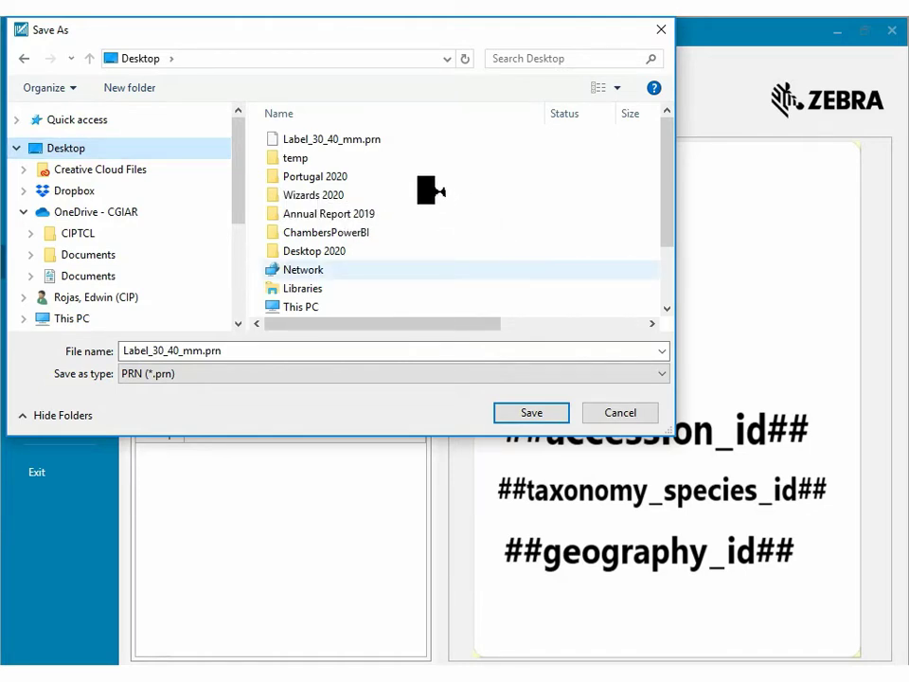
left_click(295, 157)
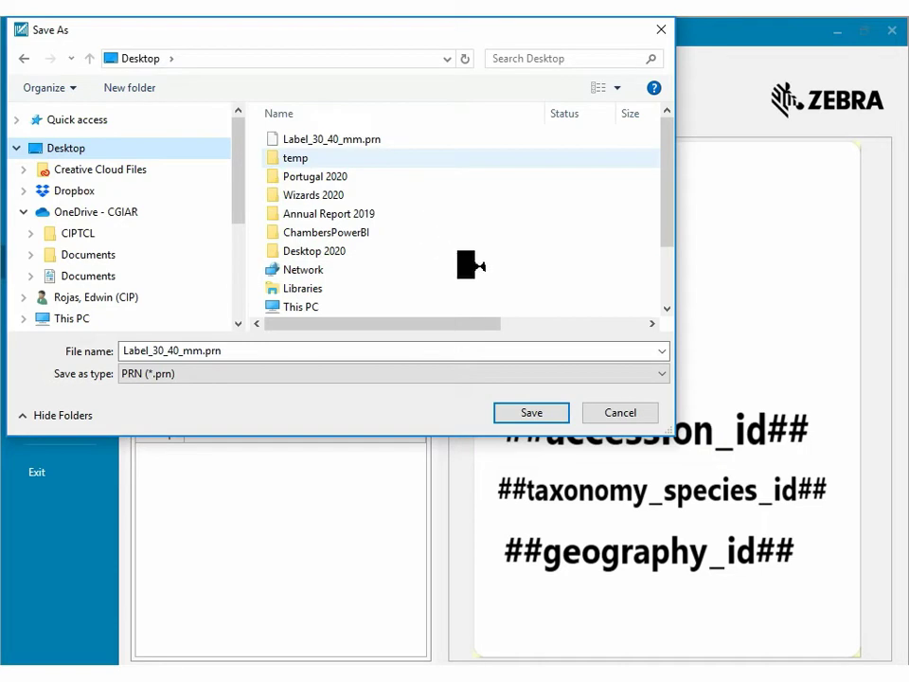
key("Up")
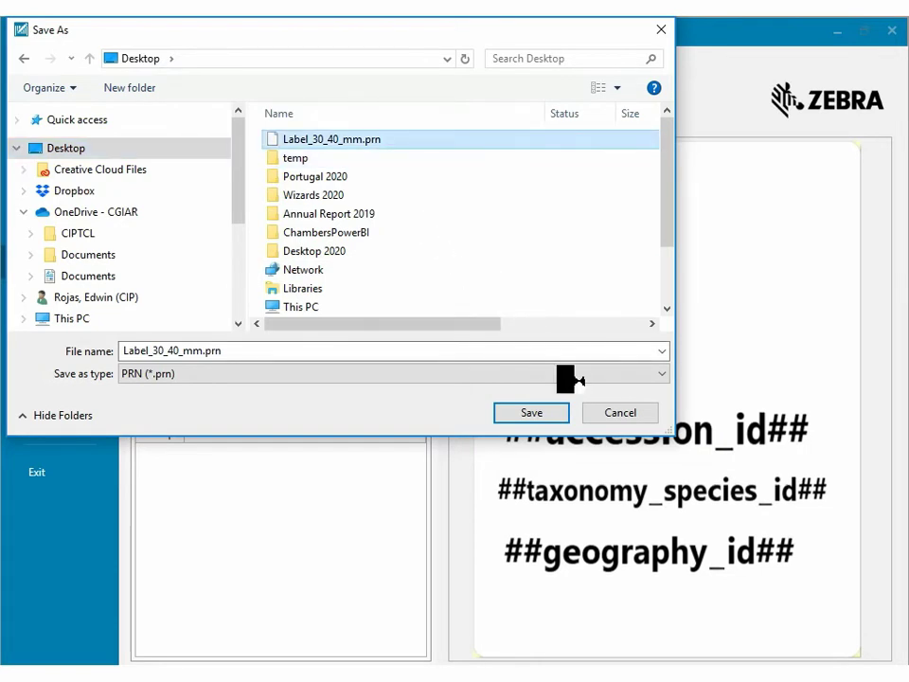
left_click(518, 411)
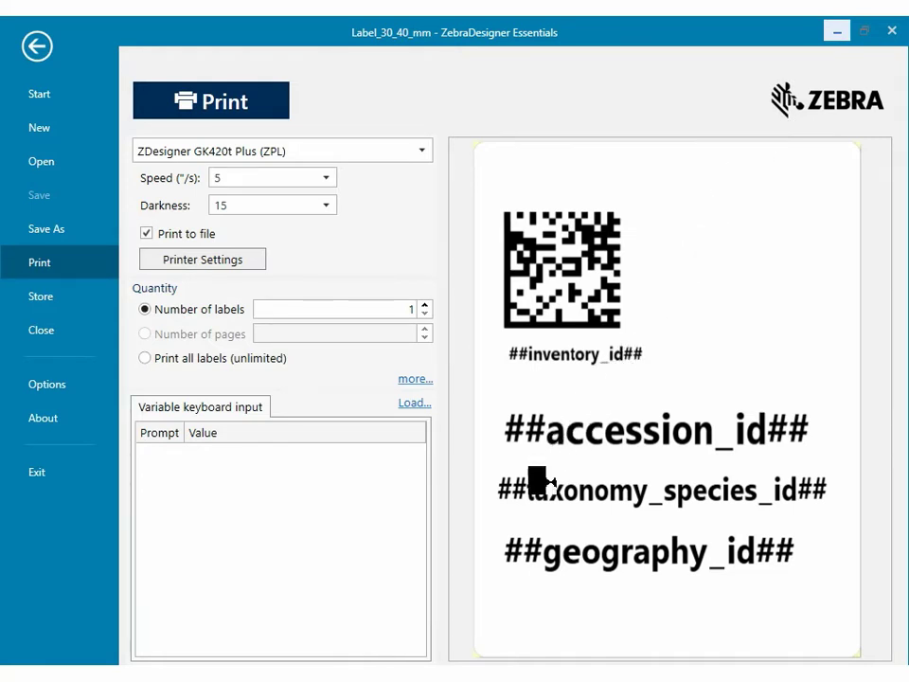
Switch to the GRIN-Global Curator Tool and select the inventory records from ID 40536 through 42987
key("super+d")
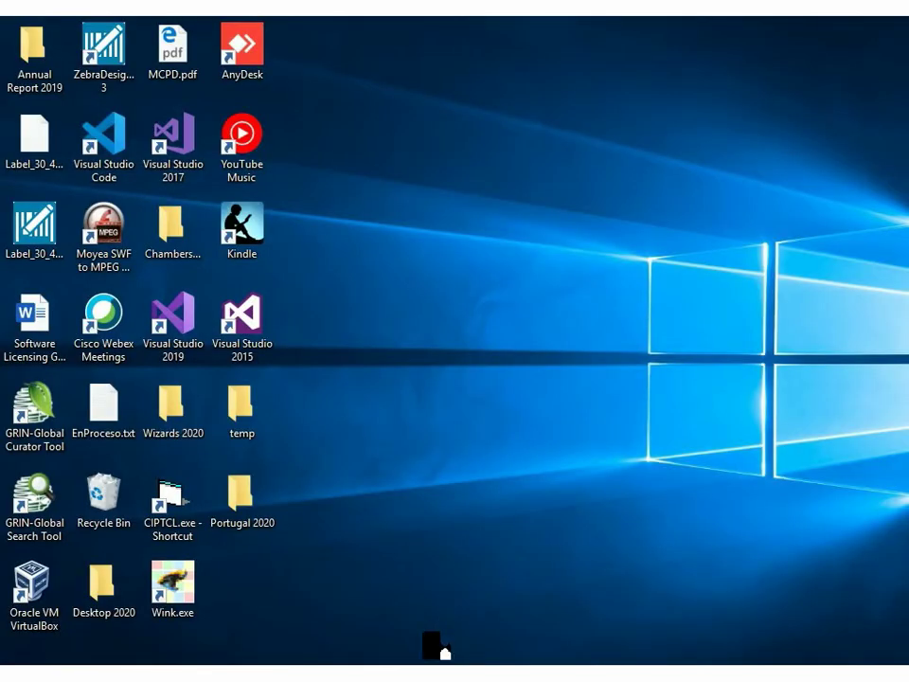
left_click(406, 675)
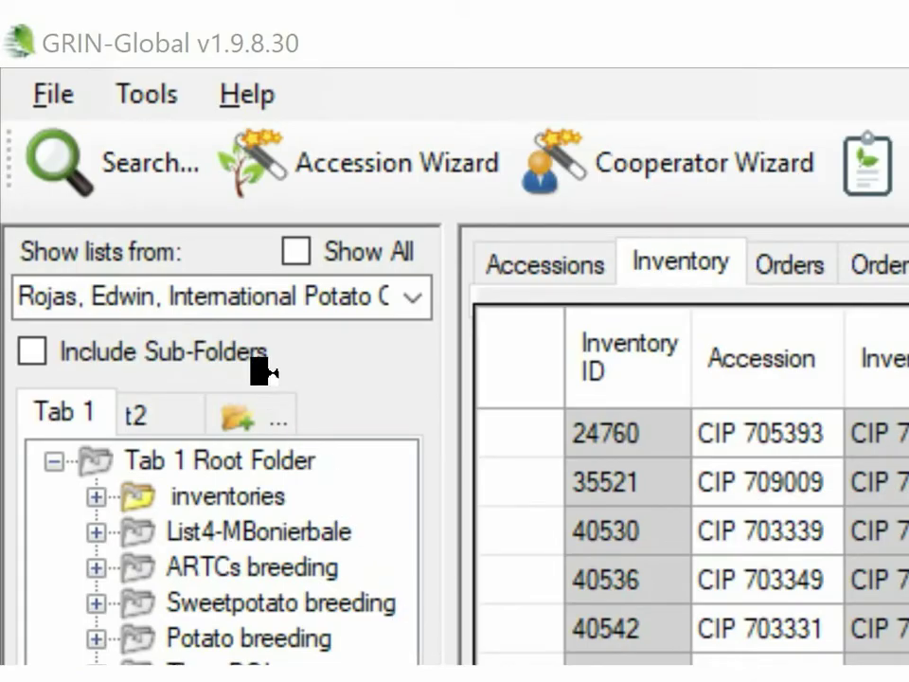
left_click(597, 580)
left_click(227, 338, "shift")
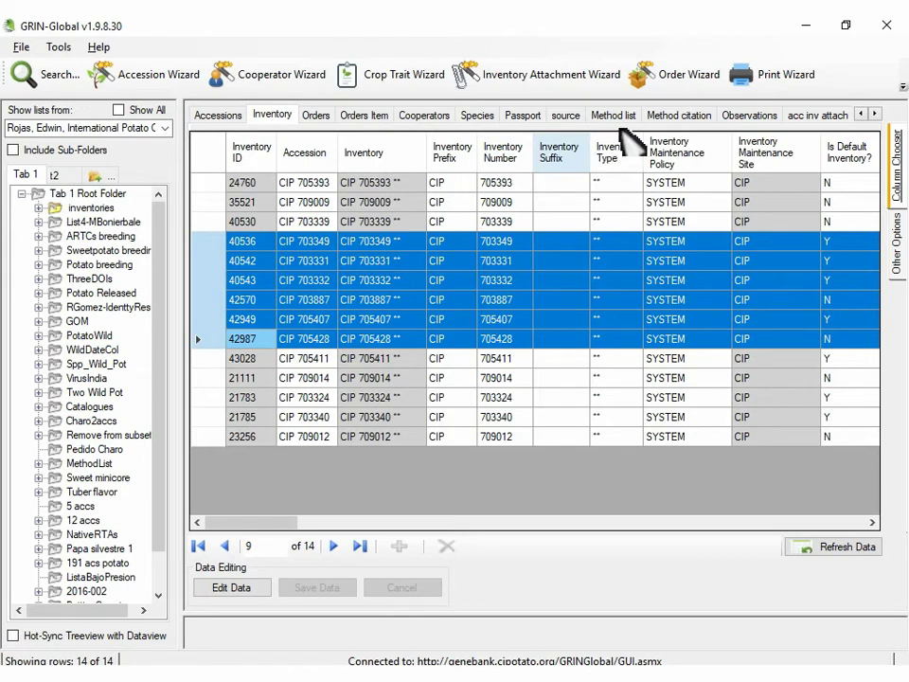
In the Print Wizard settings, map the Label_30_40_mm.prn template to the get_inventory dataview and save the settings
left_click(744, 80)
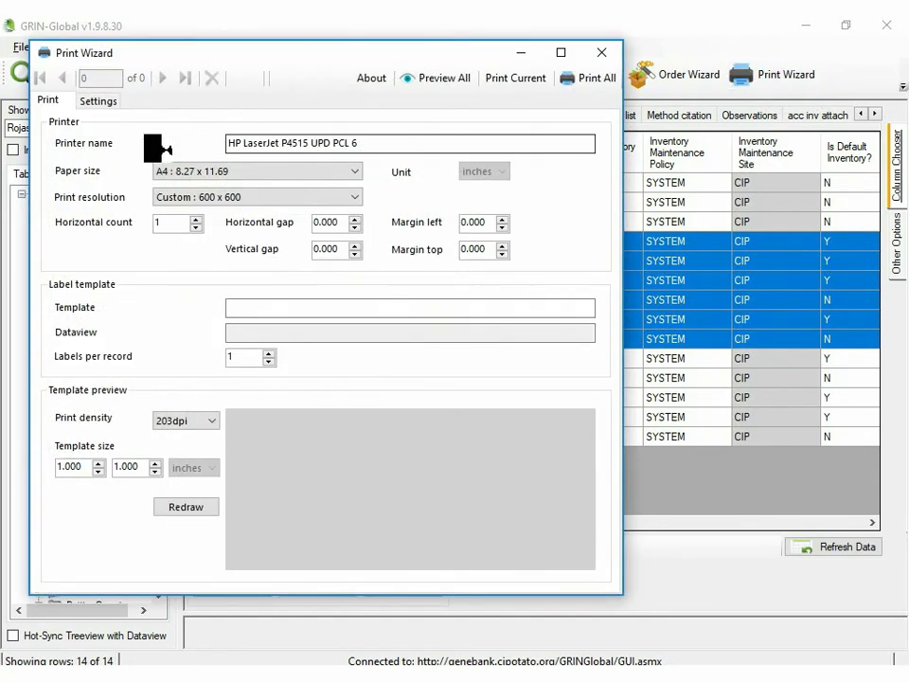
left_click(98, 100)
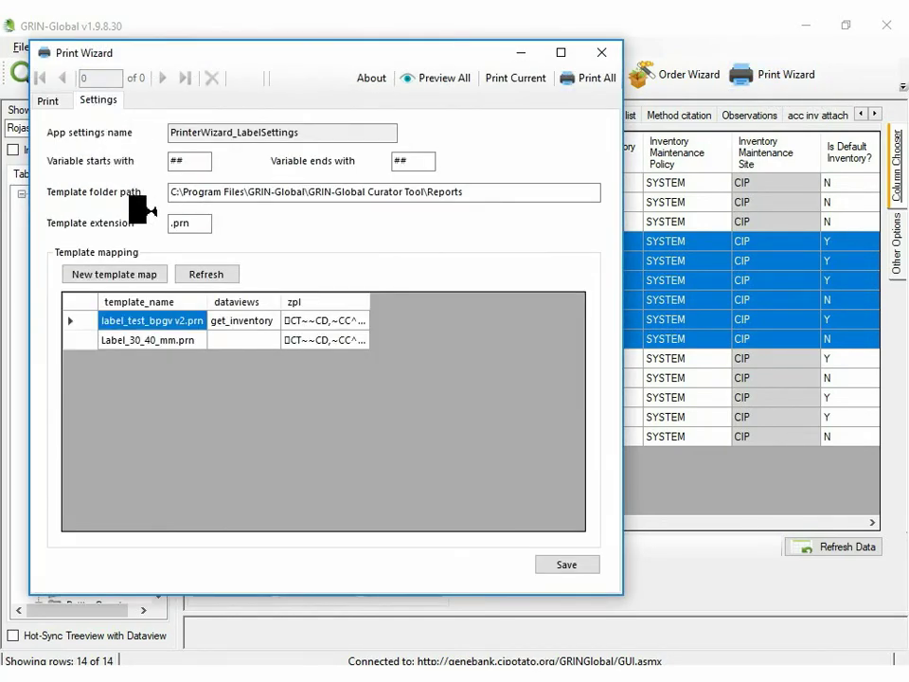
left_click(225, 351)
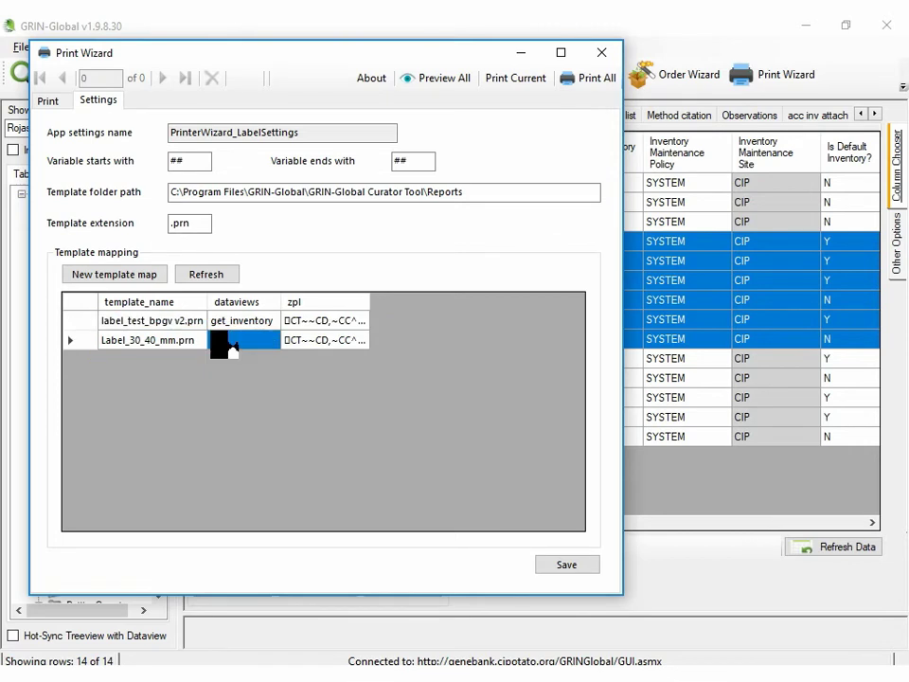
left_click(225, 350)
type("Get_inv")
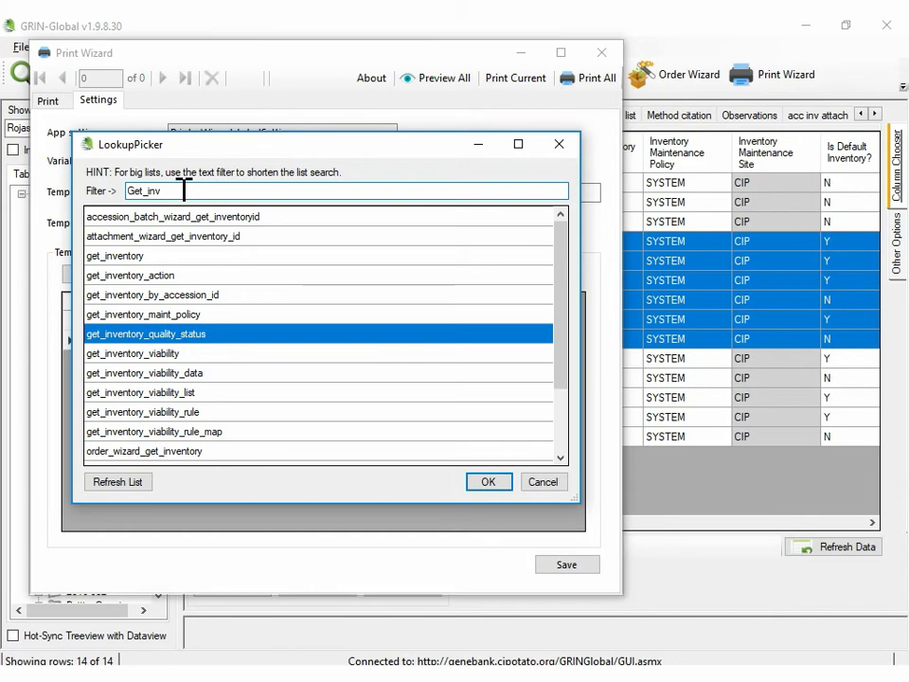
left_click(161, 255)
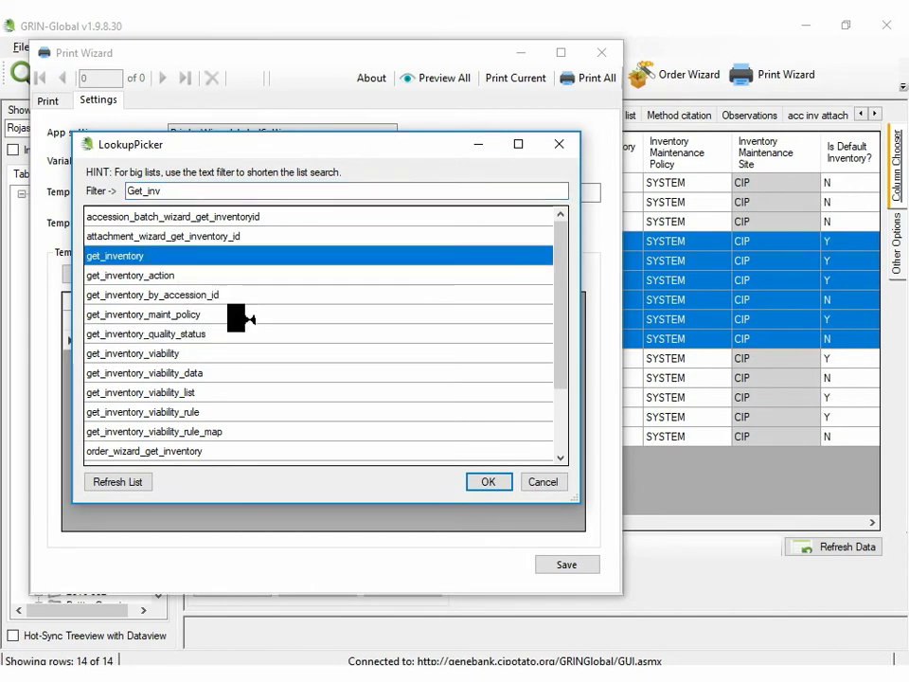
key("Return")
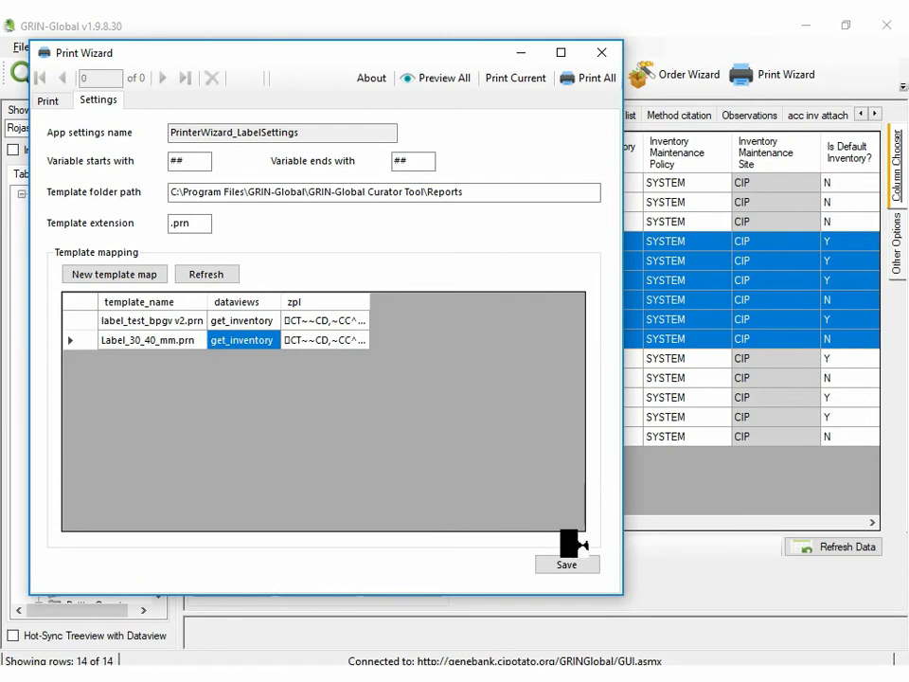
left_click(559, 561)
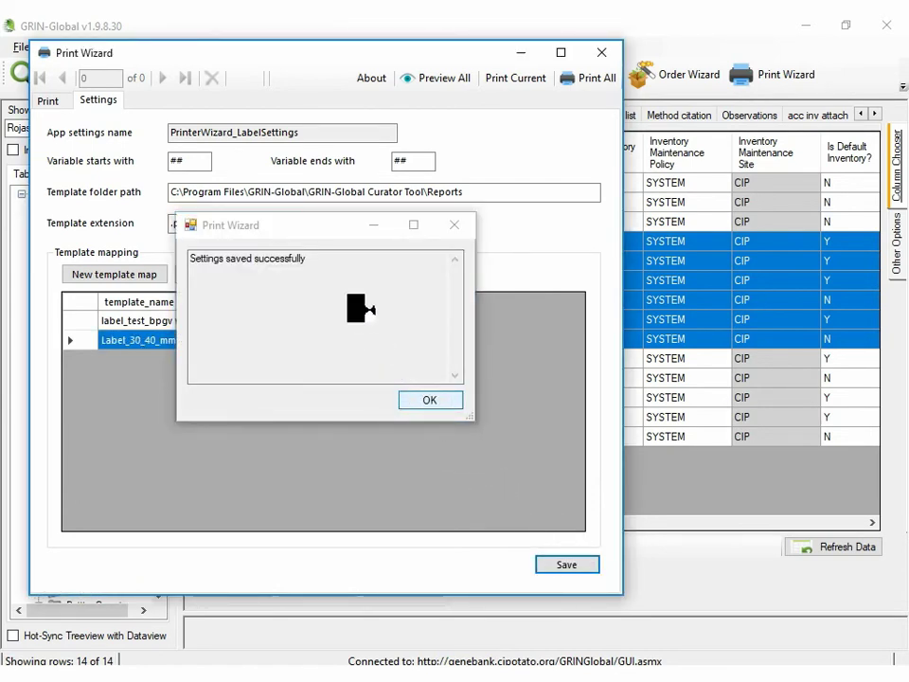
key("Return")
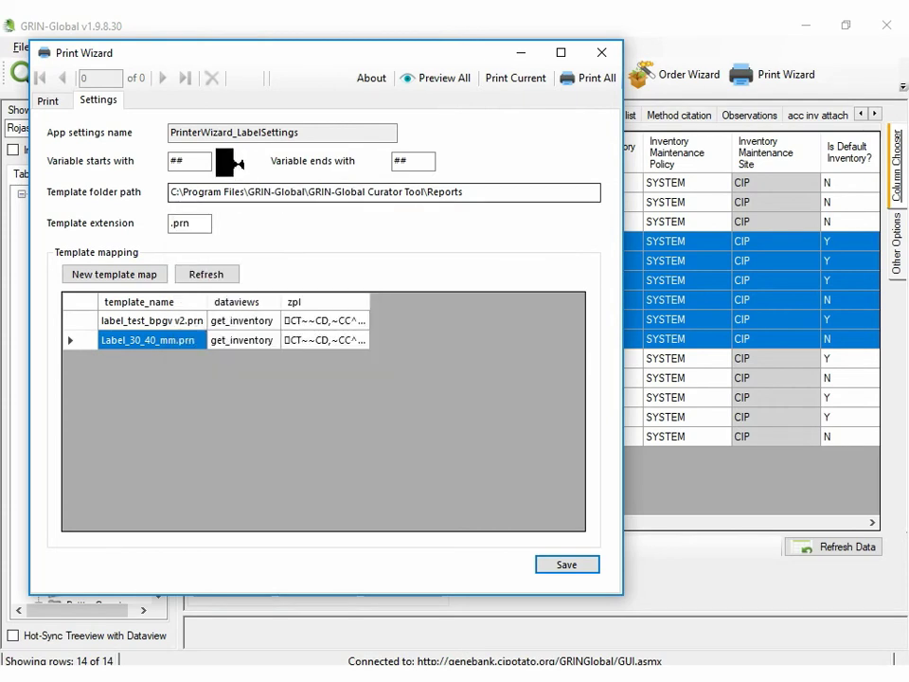
Choose ZDesigner GK420t Plus (ZPL) as the Print Wizard's printer
left_click(49, 101)
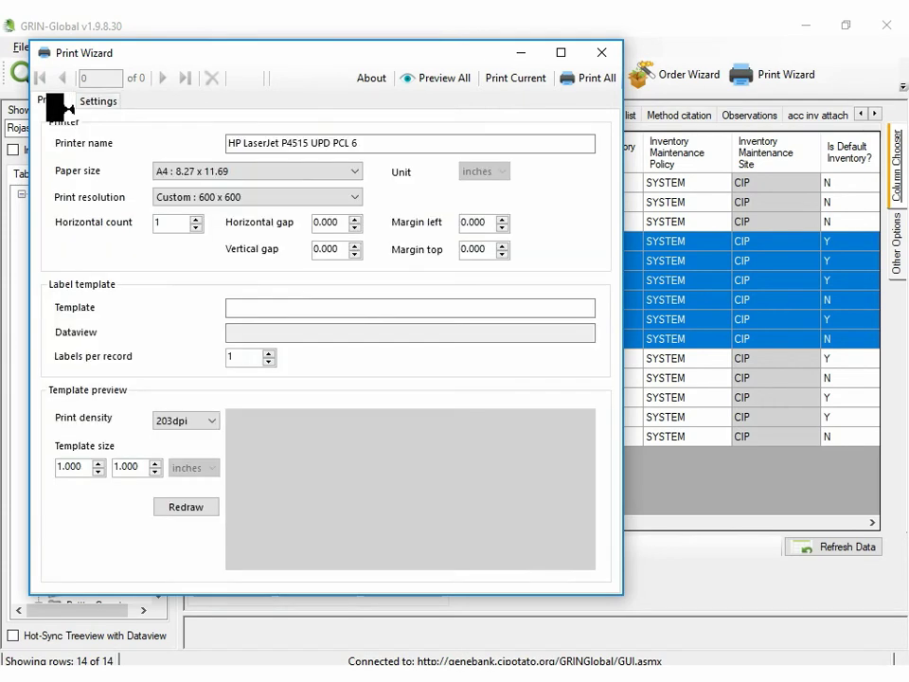
left_click(251, 140)
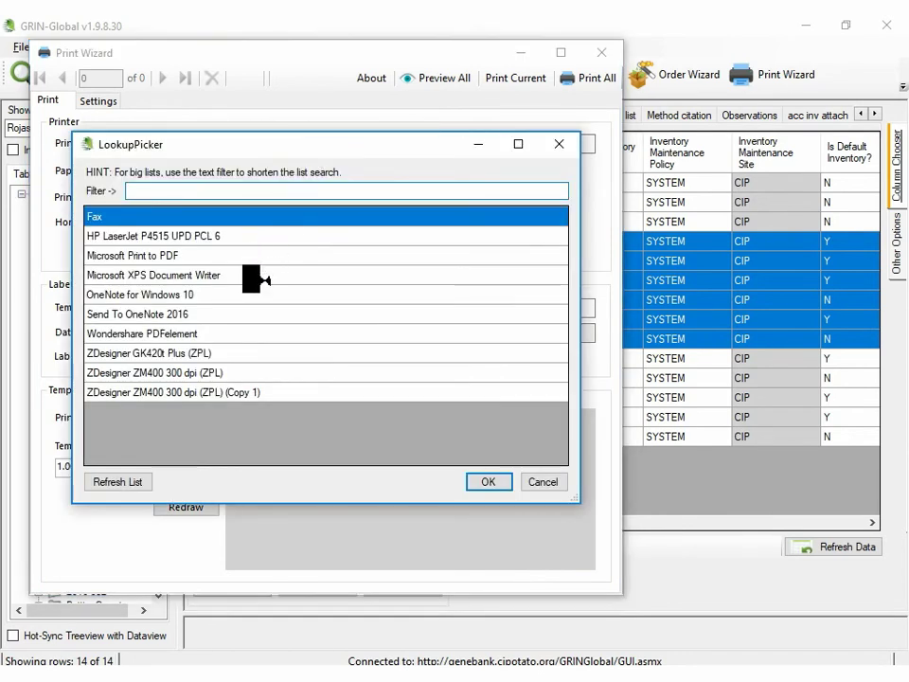
left_click(233, 354)
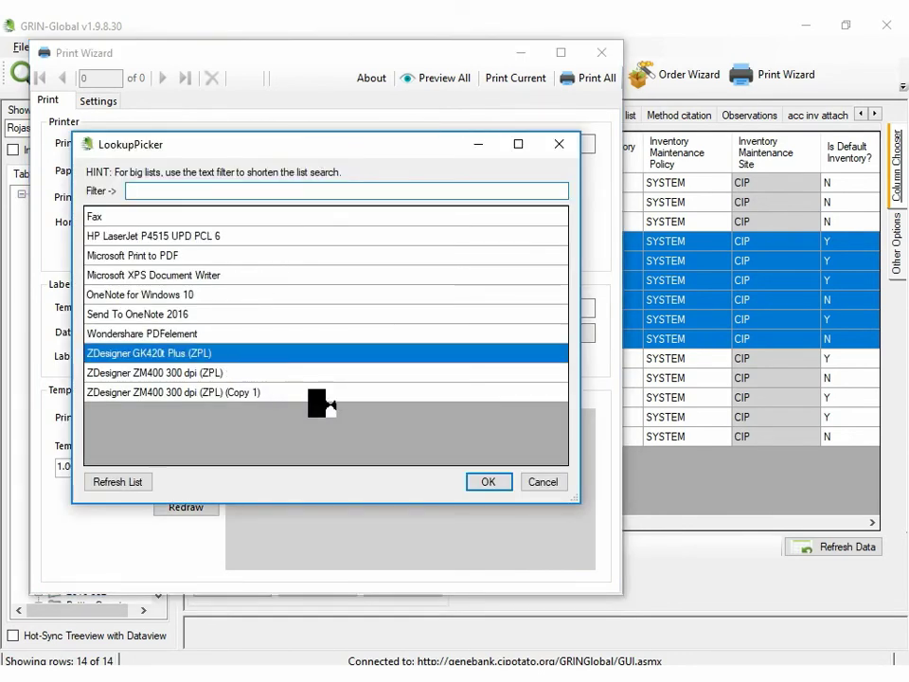
left_click(485, 481)
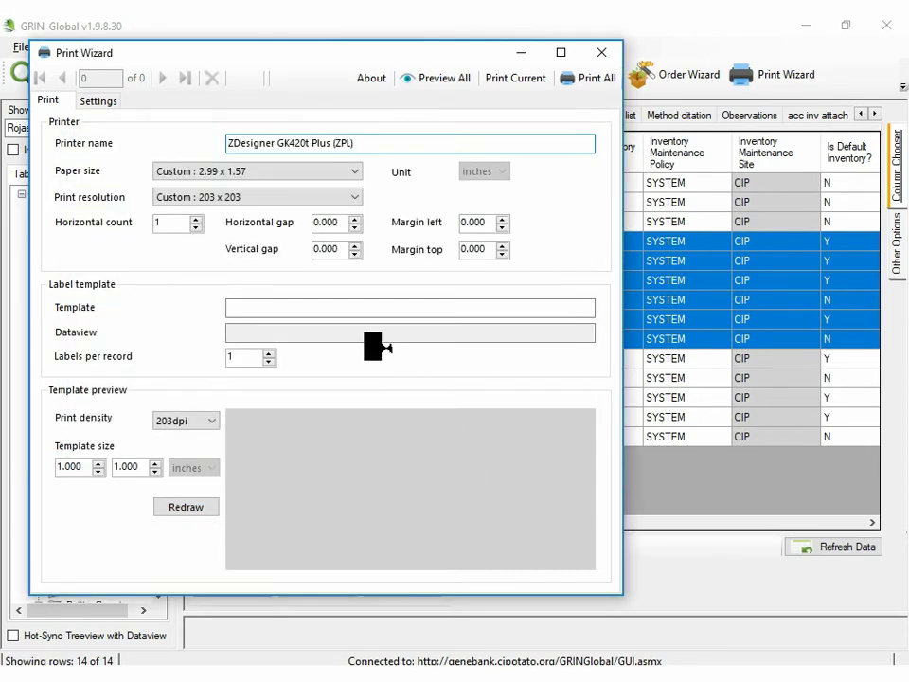
Set the horizontal count to 2 and the horizontal gap and left margin to 0.100 inches, and load the Label_30_40_mm.prn template
left_click(195, 219)
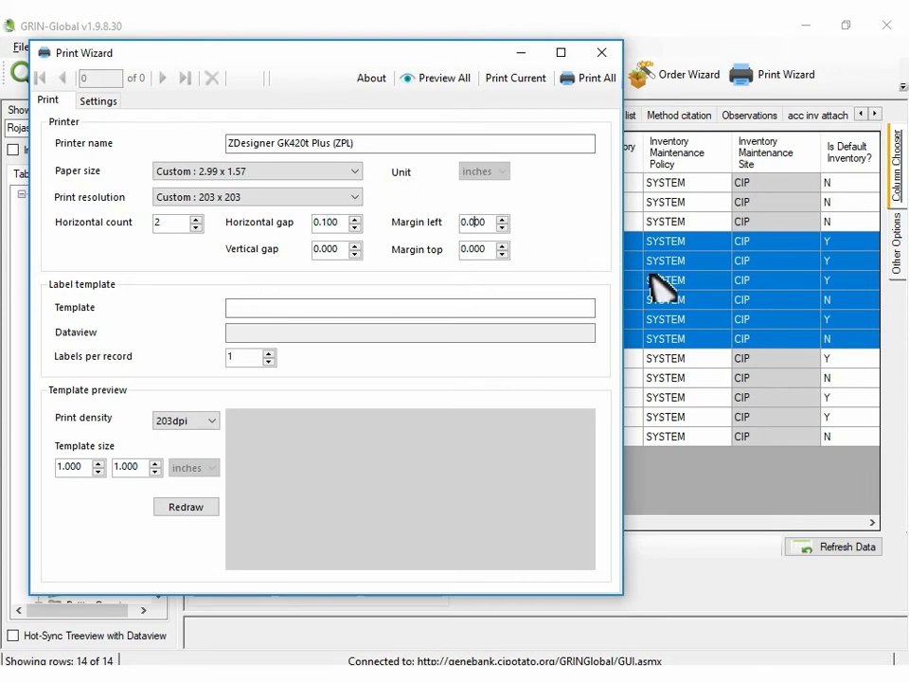
left_click(365, 303)
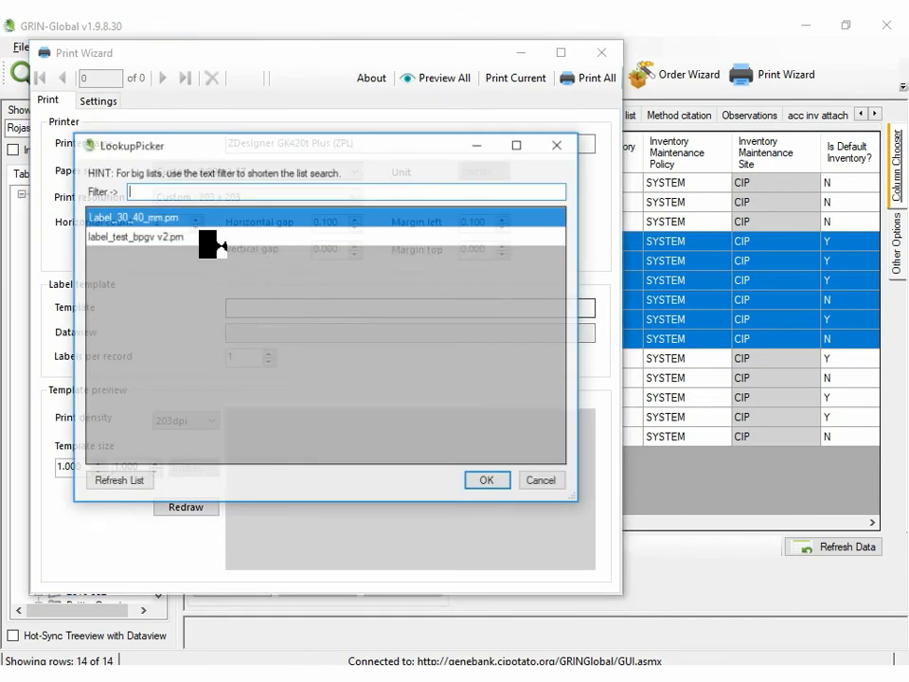
double_click(187, 218)
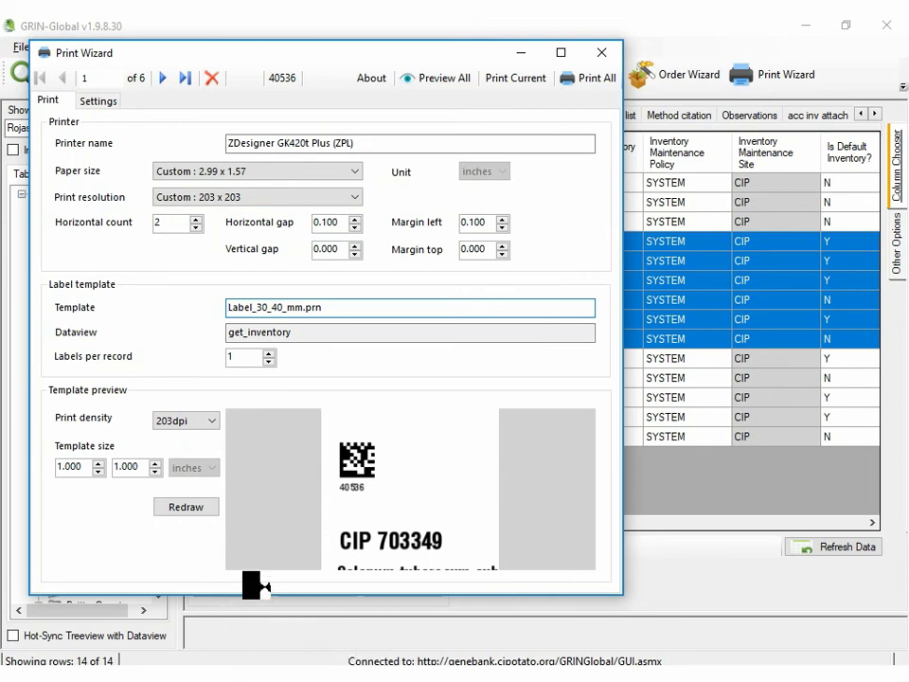
Set the template size to 1.181 x 1.575 inches and redraw the label template preview
double_click(76, 461)
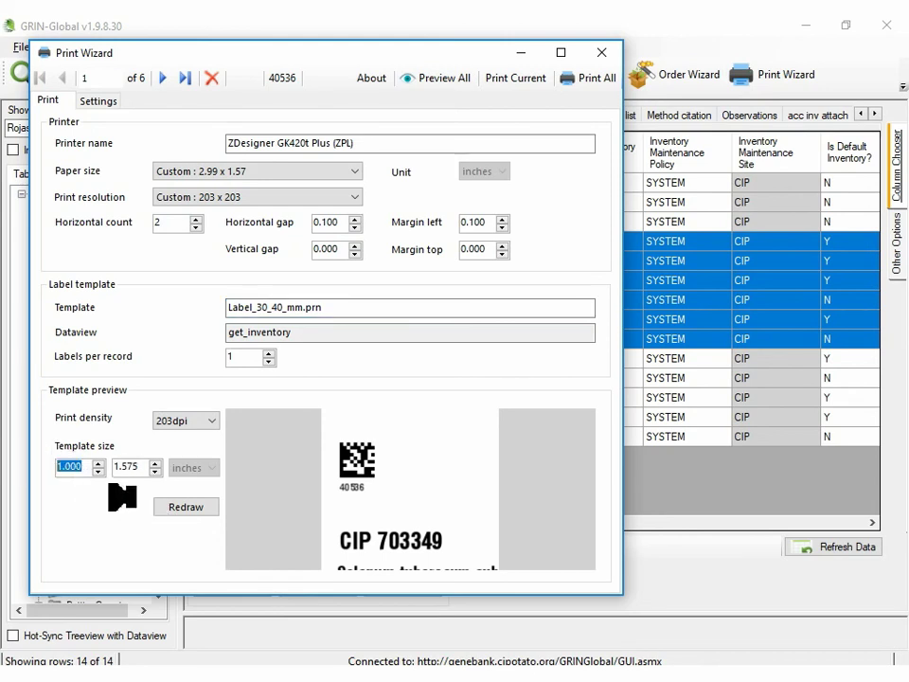
left_click(167, 508)
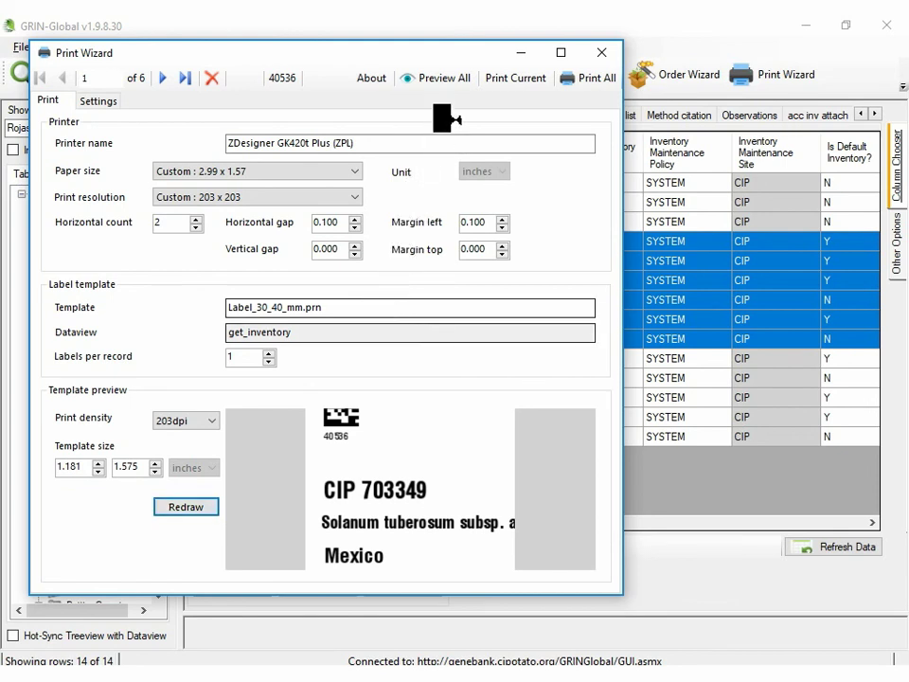
Preview all labels in an enlarged print preview window and page through to page 3
left_click(453, 79)
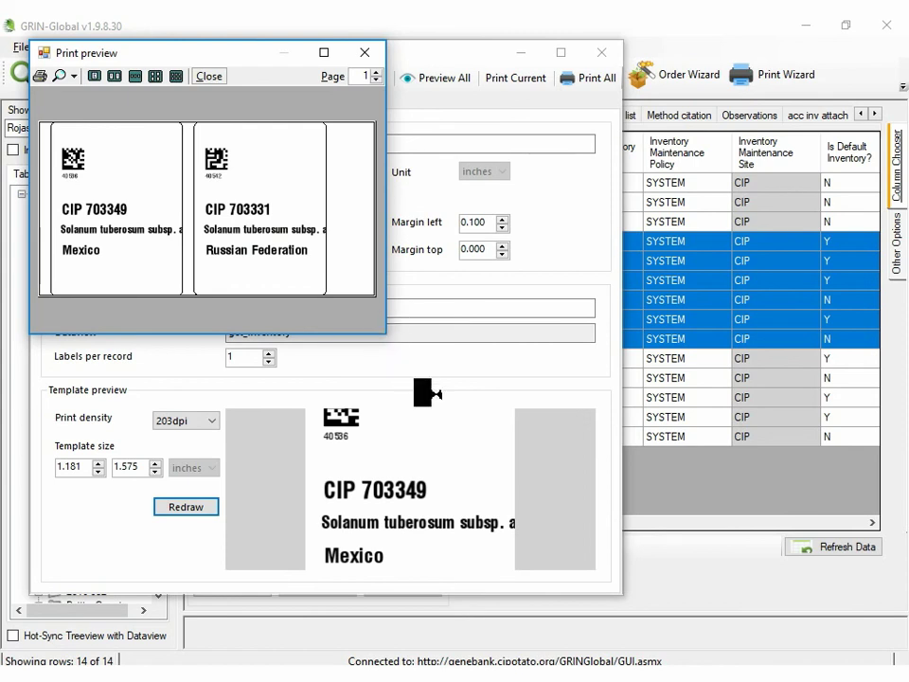
left_click_drag(462, 433, 576, 550)
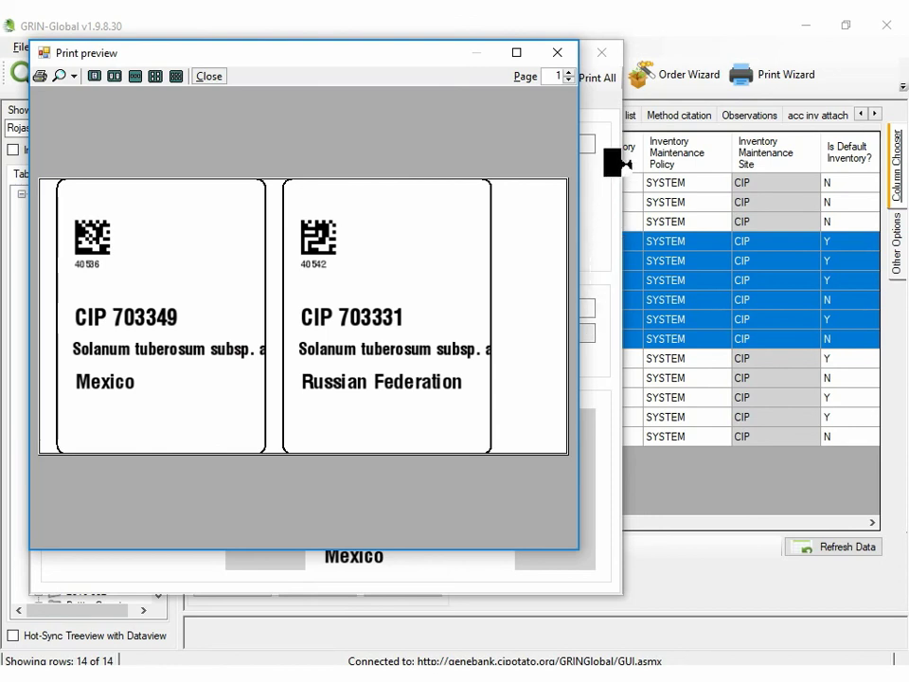
left_click(568, 72)
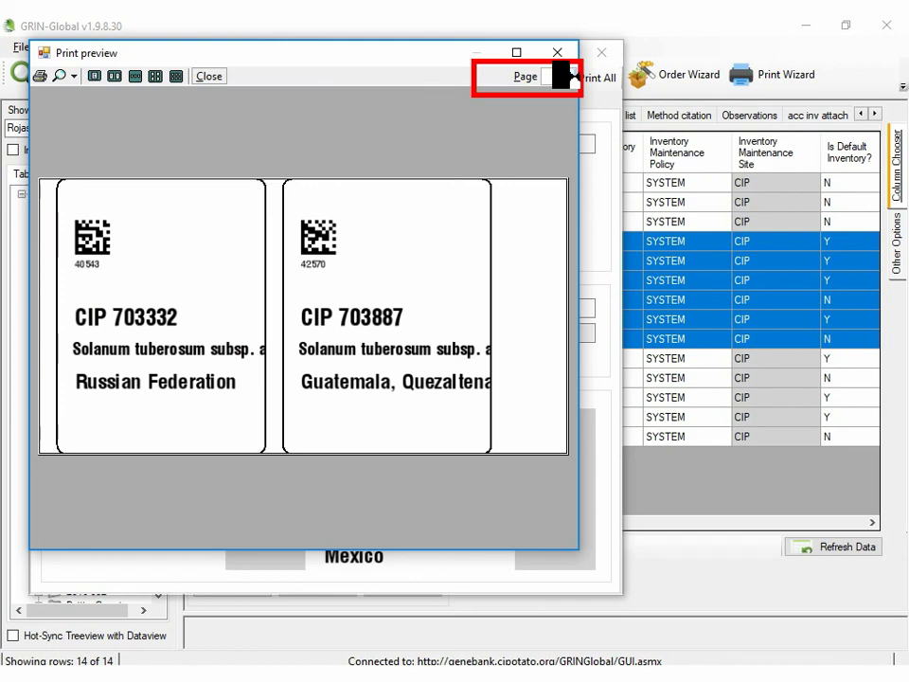
left_click(568, 74)
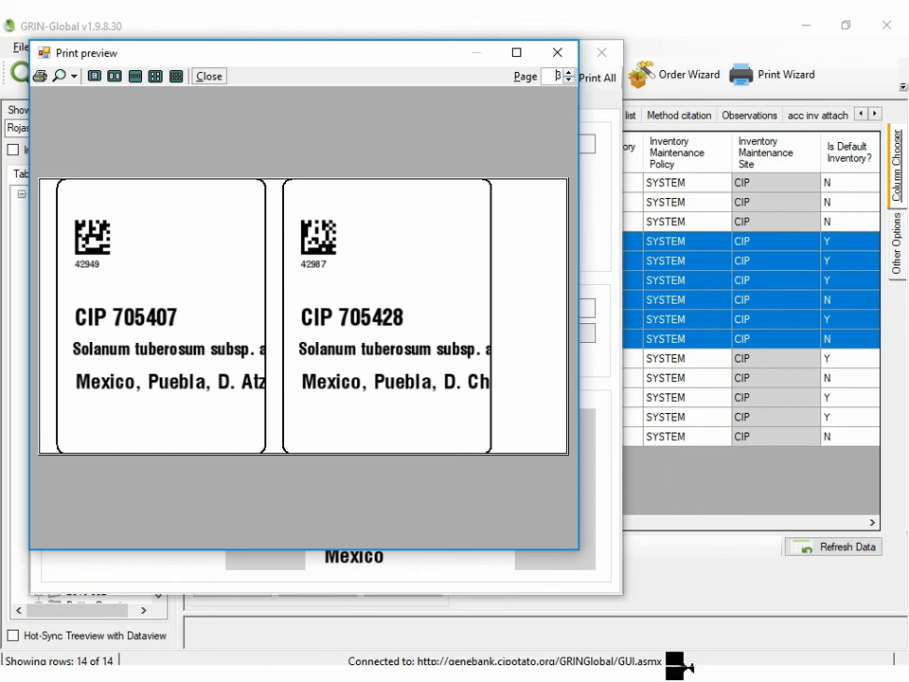
left_click(671, 678)
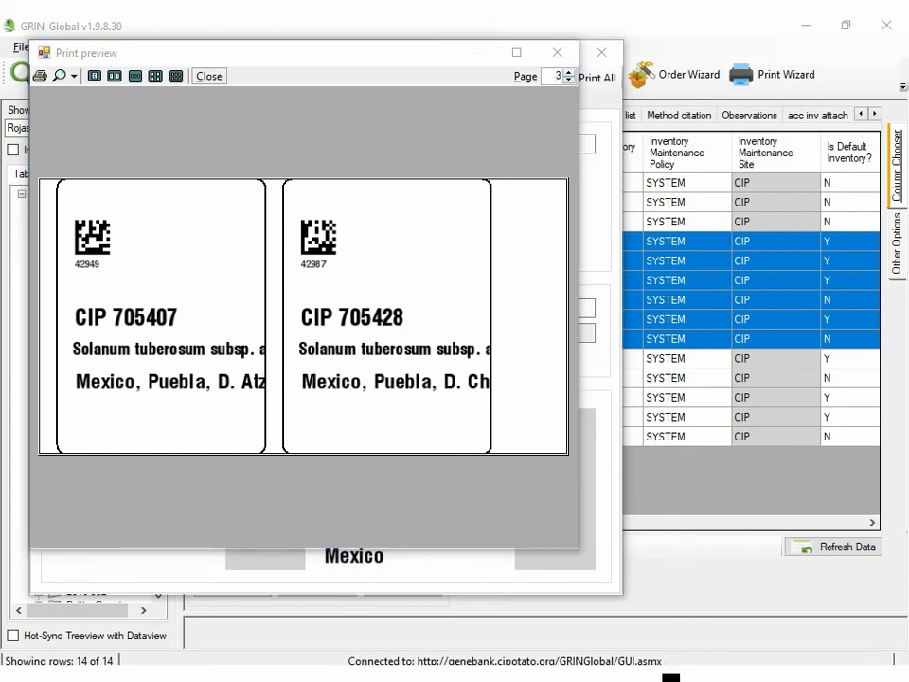